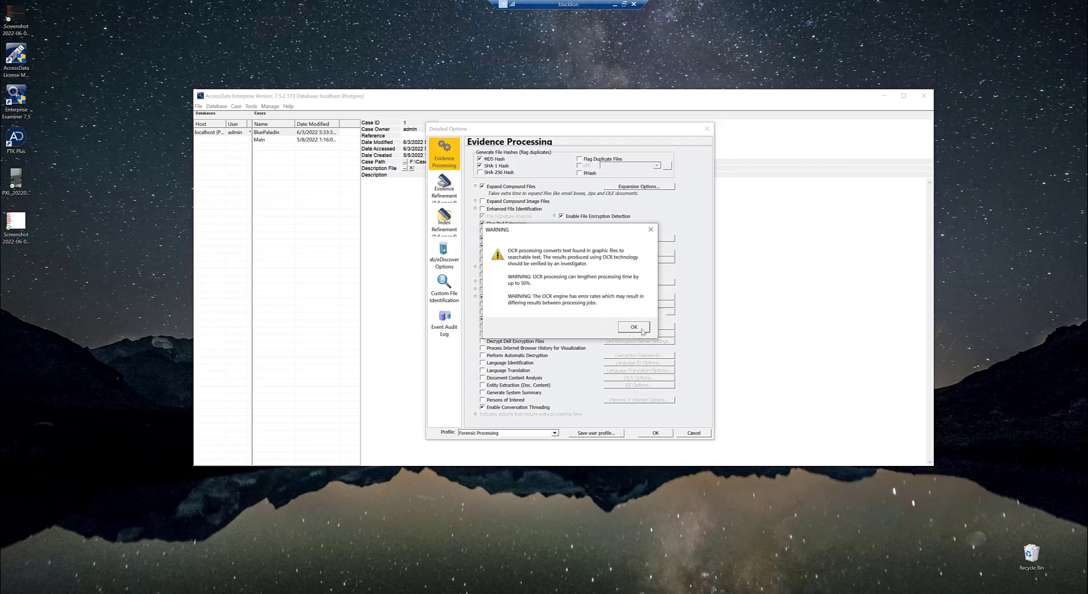
# Review the OCR options for evidence processing, including the LeadTools engine and its language list, without saving changes.
pyautogui.click(632, 327)
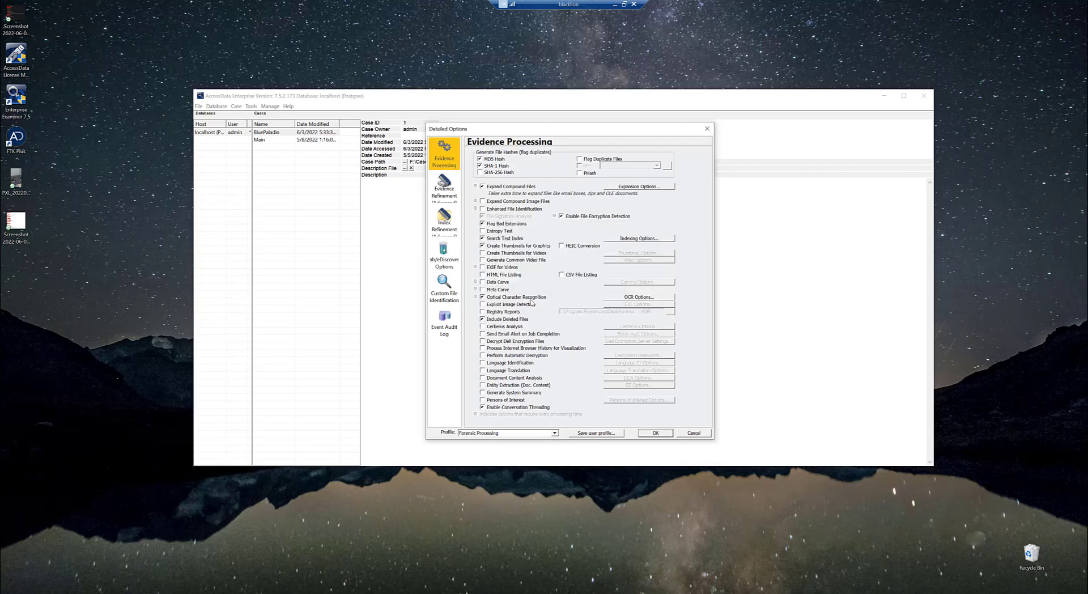
pyautogui.click(639, 297)
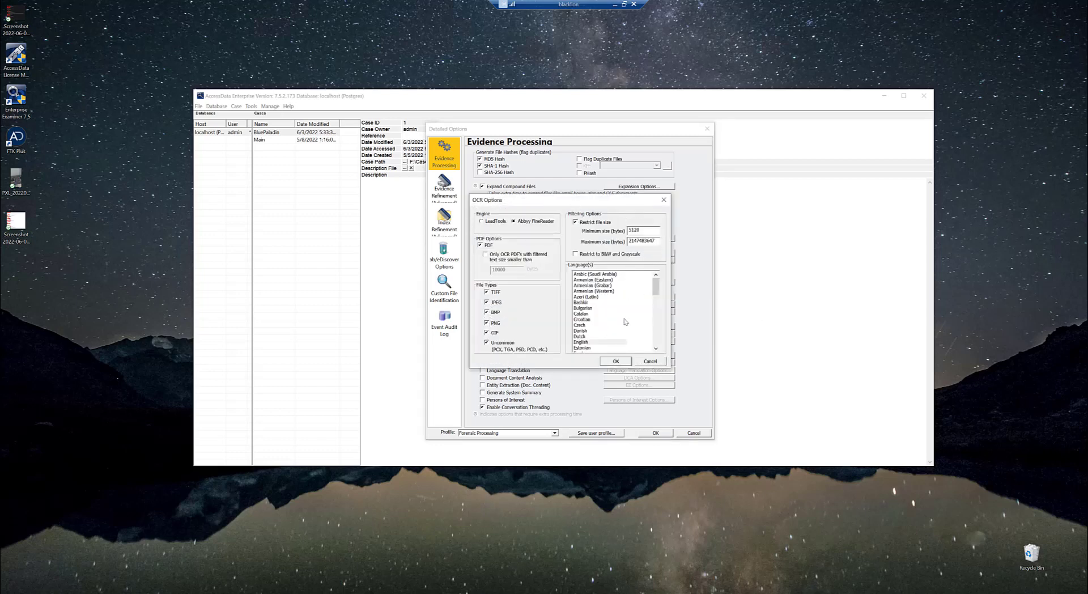
pyautogui.moveTo(656, 284)
pyautogui.mouseDown()
pyautogui.moveTo(658, 352)
pyautogui.moveTo(655, 281)
pyautogui.mouseUp()
pyautogui.click(495, 225)
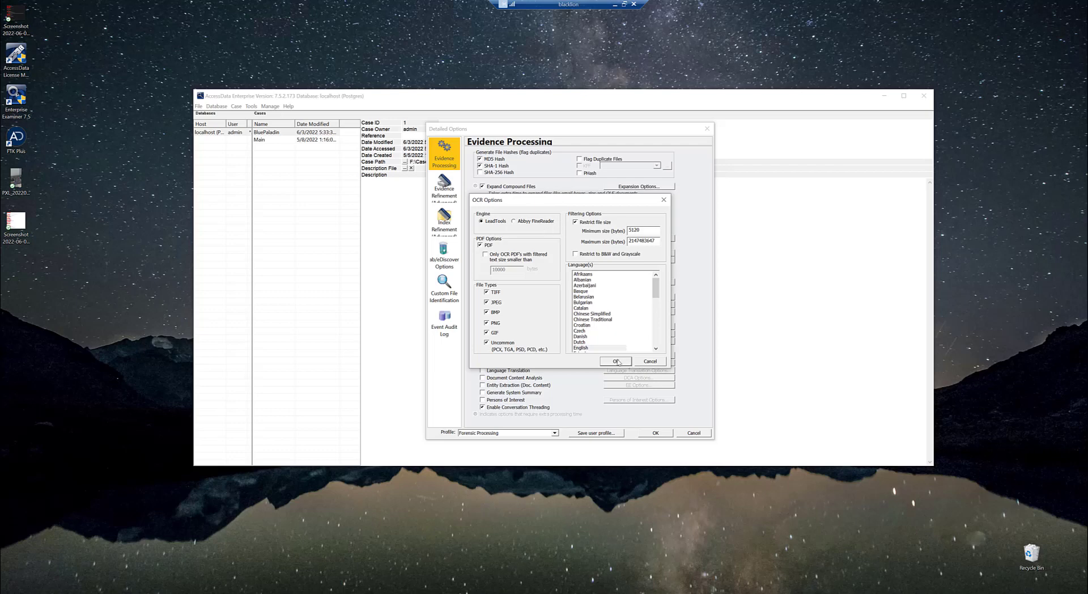
pyautogui.click(651, 363)
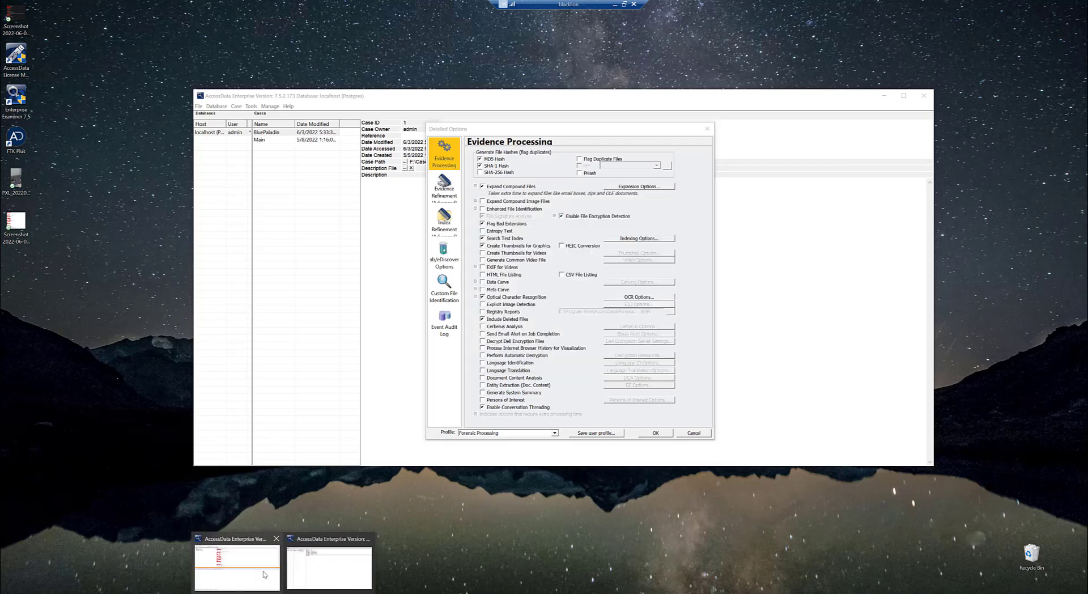
# In the BluePaladin case, review the Optical Character Recognition settings under Additional Analysis without running the analysis.
pyautogui.click(266, 575)
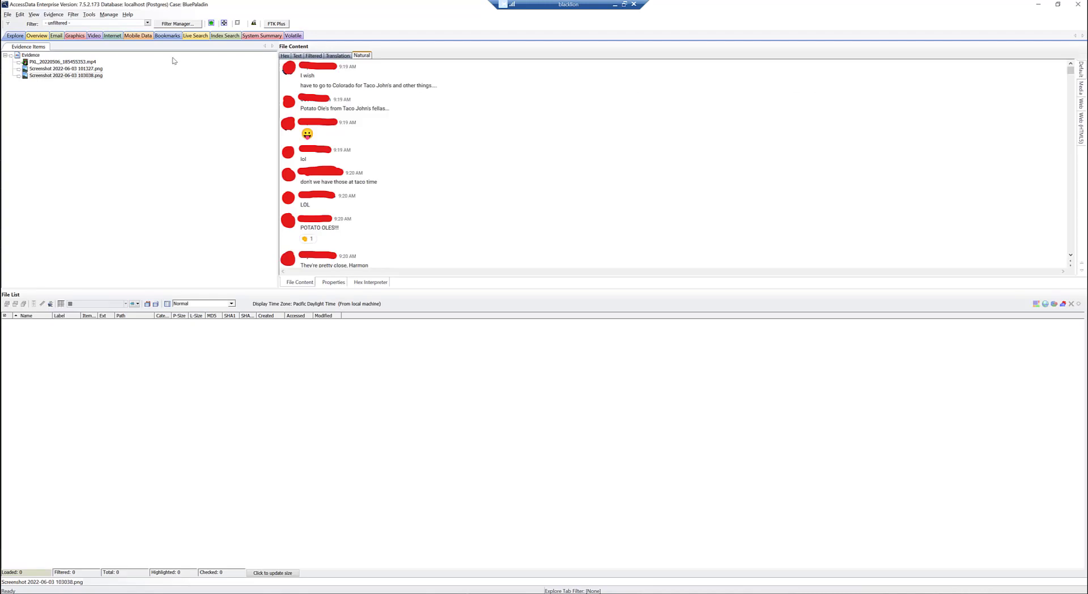
pyautogui.click(54, 14)
pyautogui.click(80, 57)
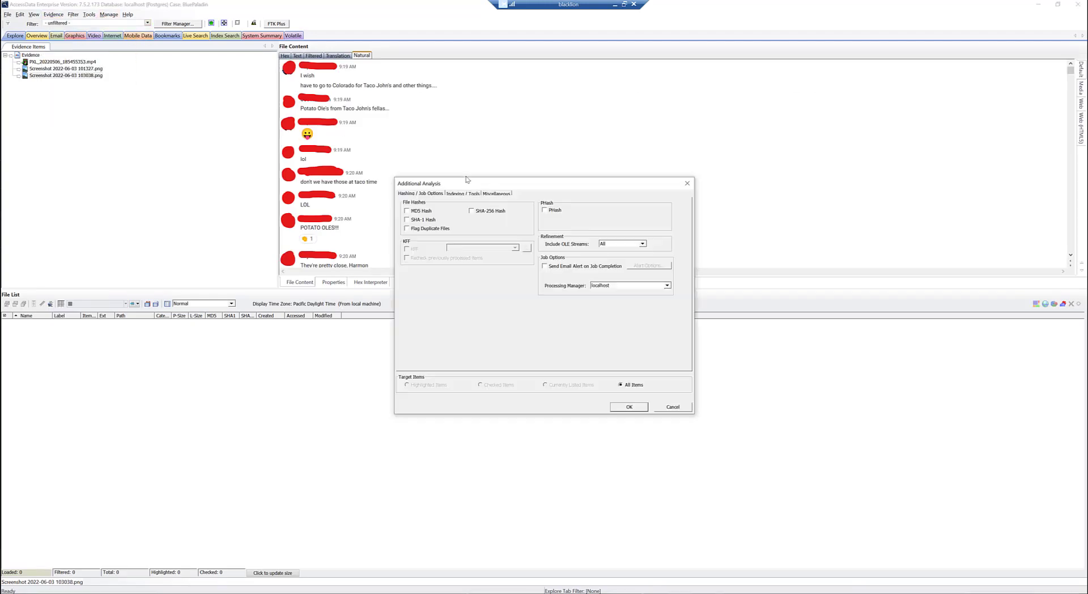
pyautogui.click(463, 194)
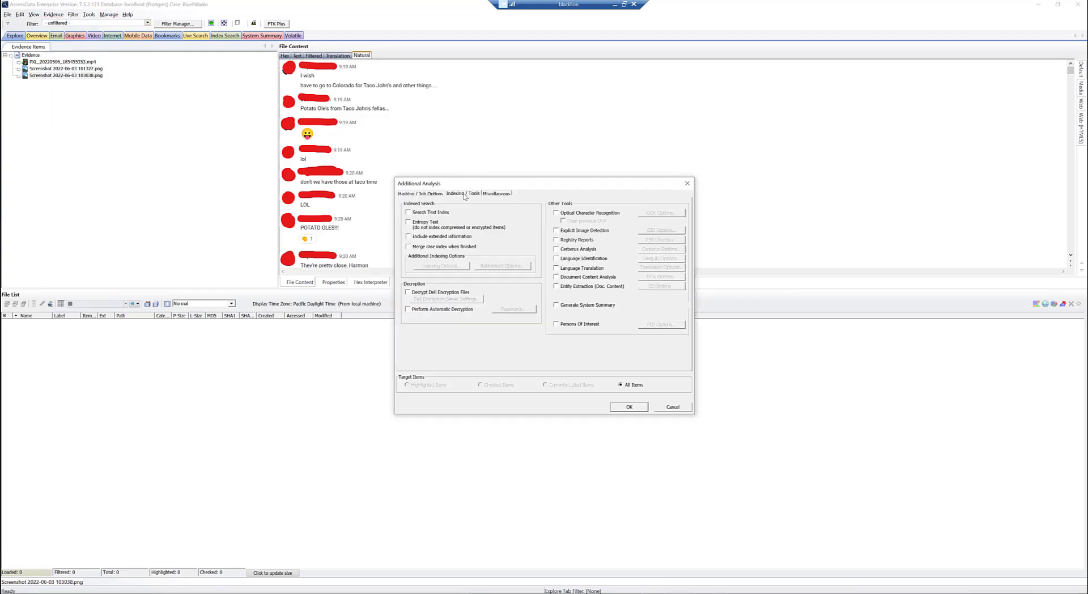
pyautogui.click(565, 215)
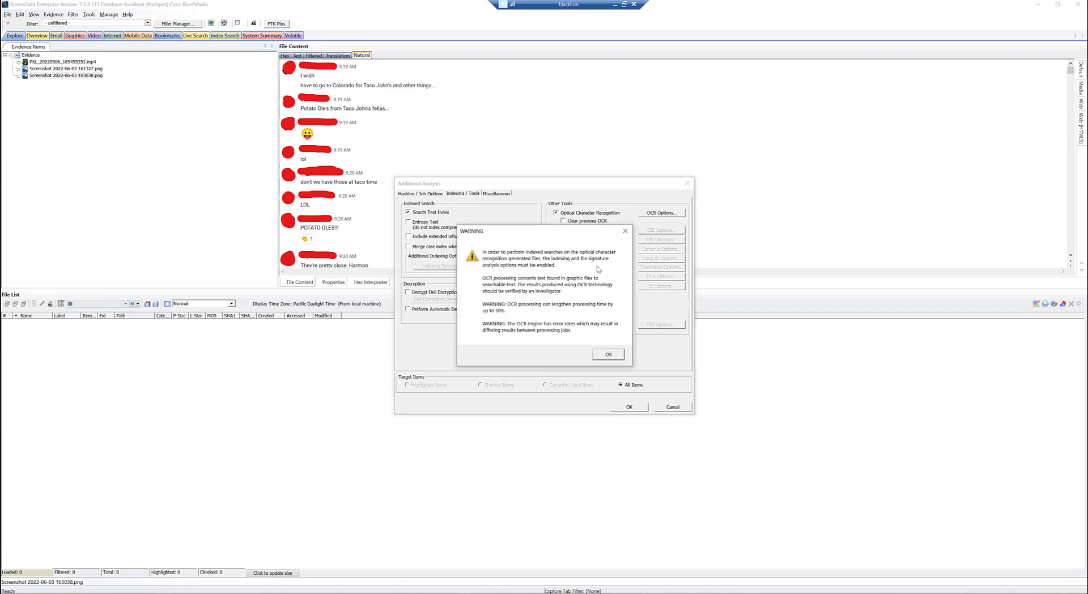
pyautogui.click(608, 355)
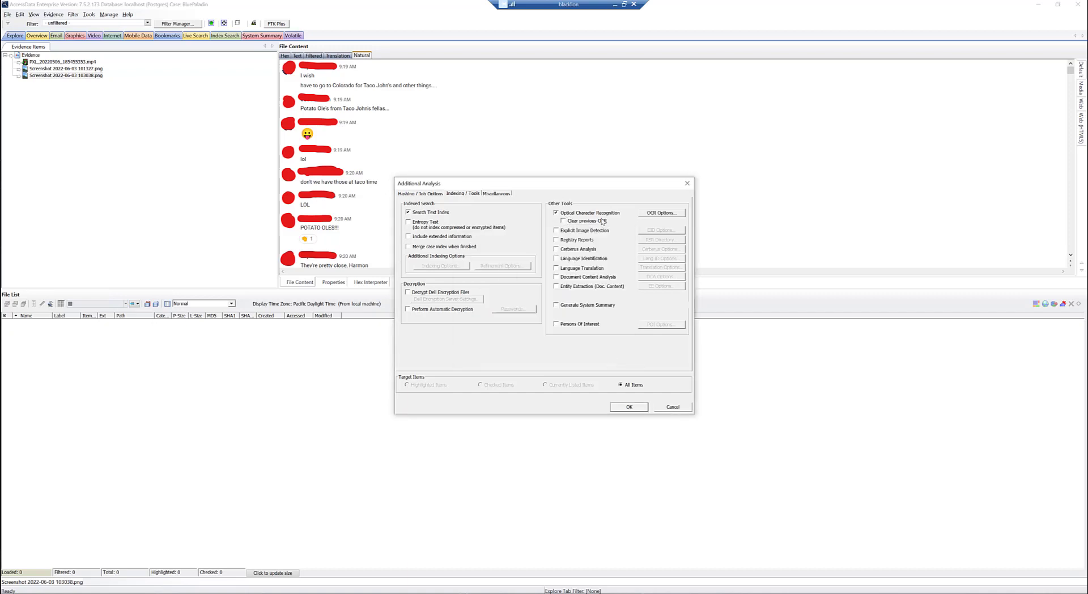
pyautogui.click(662, 213)
pyautogui.click(638, 215)
pyautogui.click(669, 409)
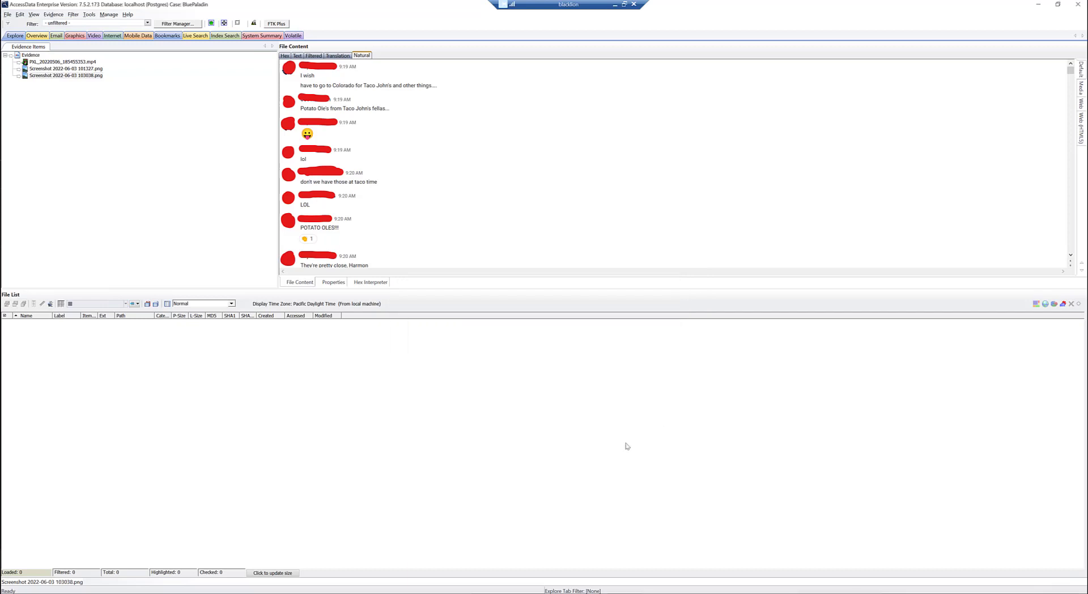
# Compare the extracted OCR text of Screenshot 2022-06-03 103038.png with its original image.
pyautogui.click(299, 56)
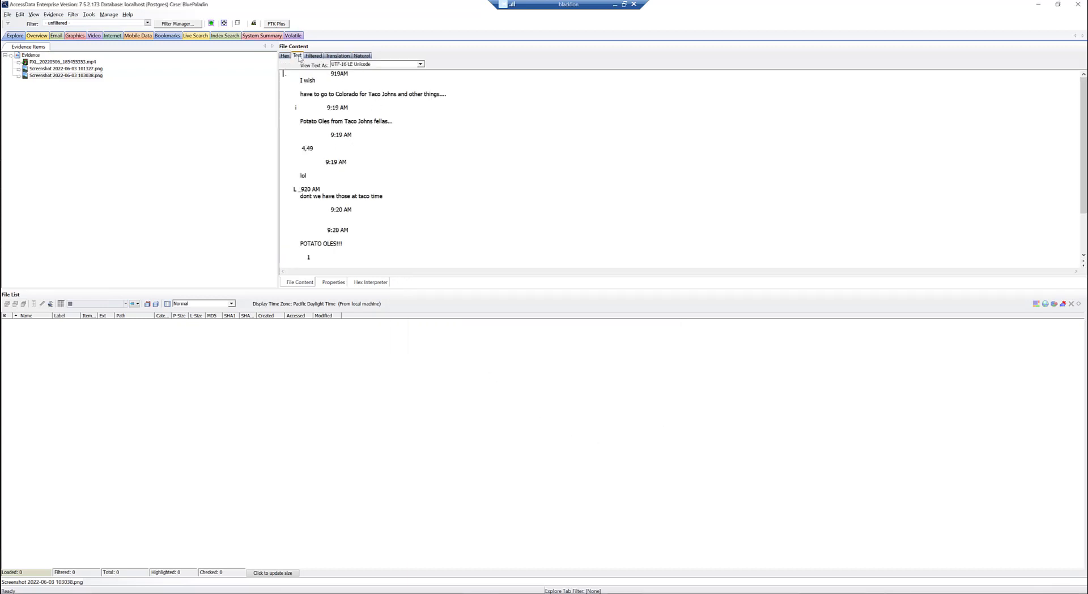
pyautogui.scroll(-3, 365, 173)
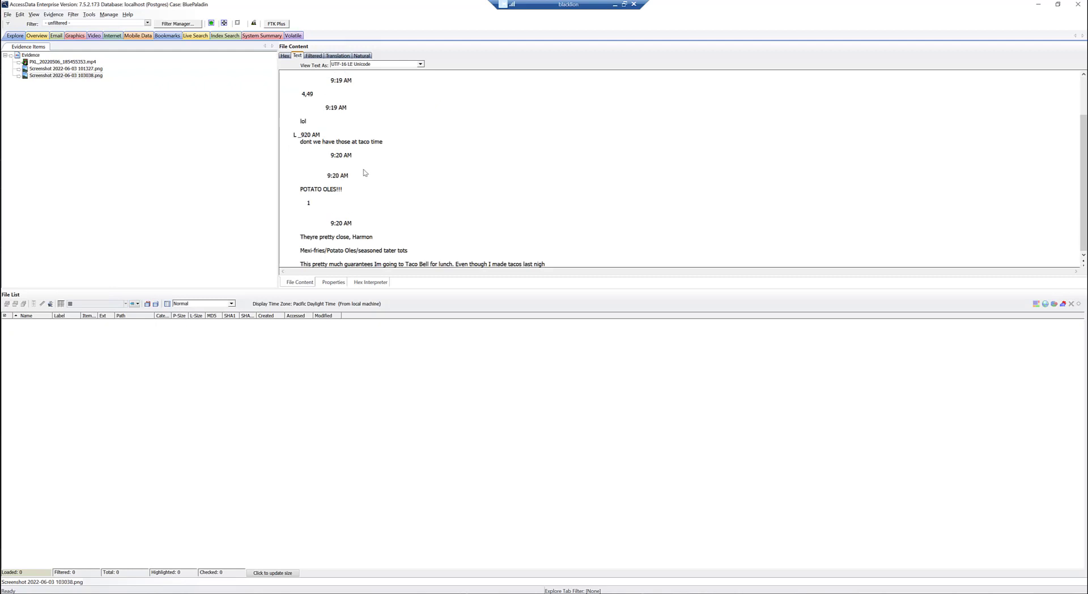
pyautogui.scroll(3, 365, 173)
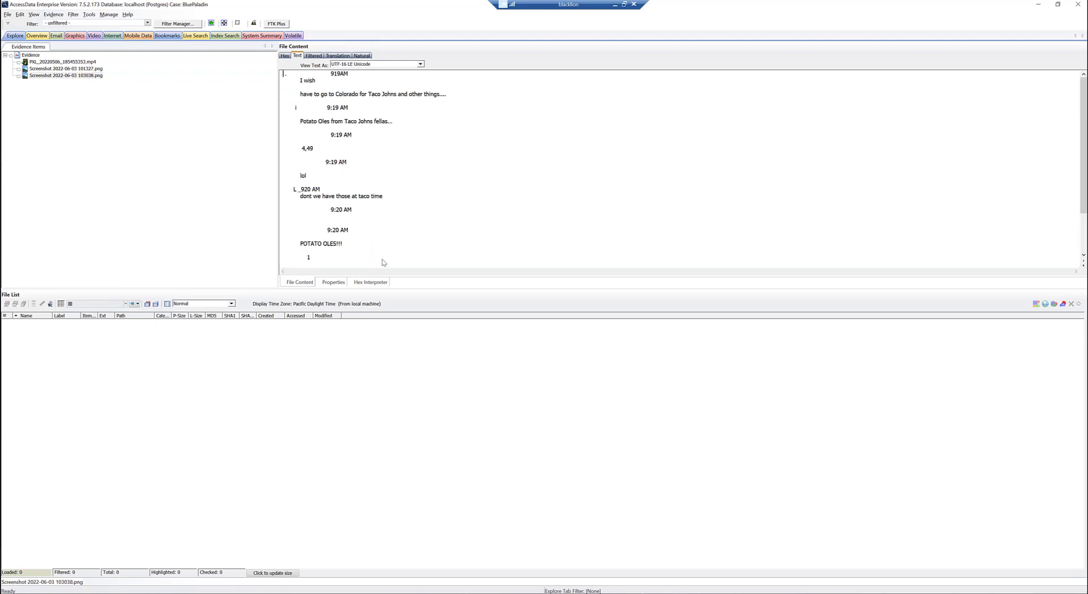
pyautogui.click(362, 56)
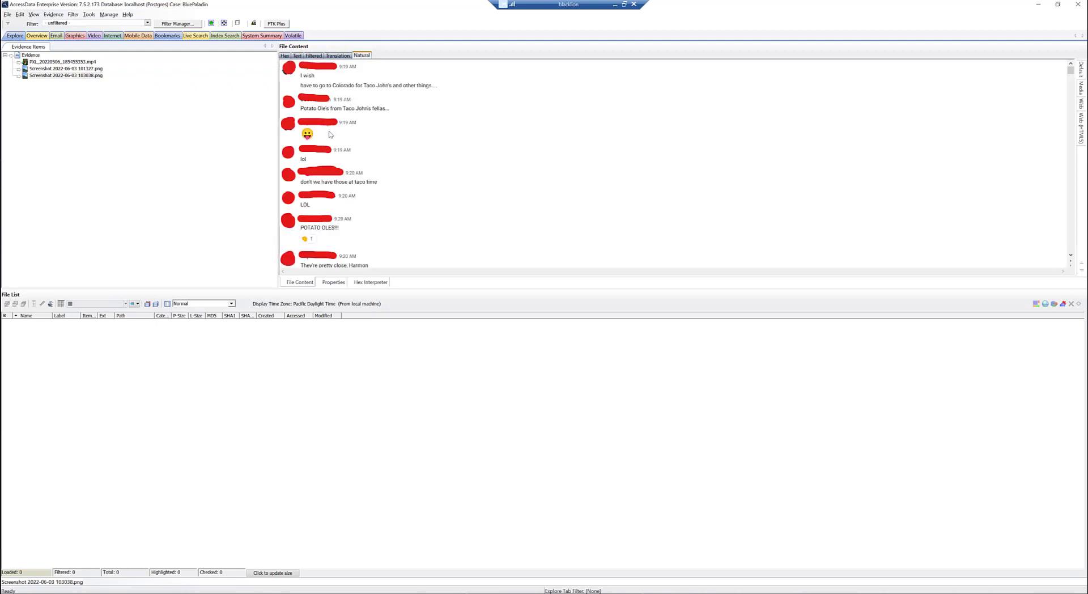
pyautogui.click(297, 56)
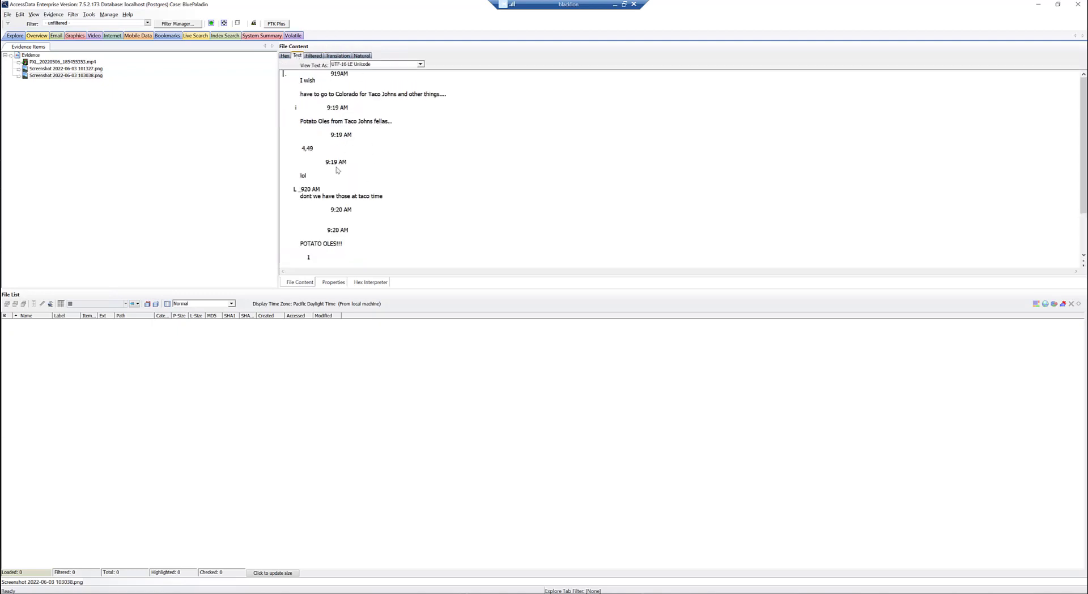
pyautogui.click(362, 56)
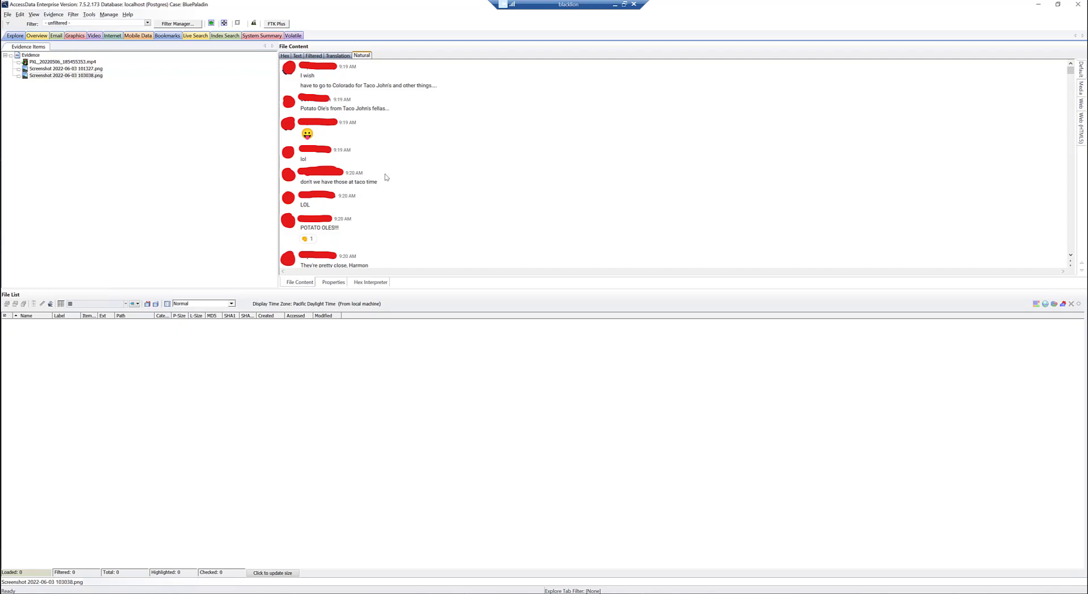
# Compare the extracted OCR text of Screenshot 2022-06-03 101327.png with its original image.
pyautogui.click(80, 70)
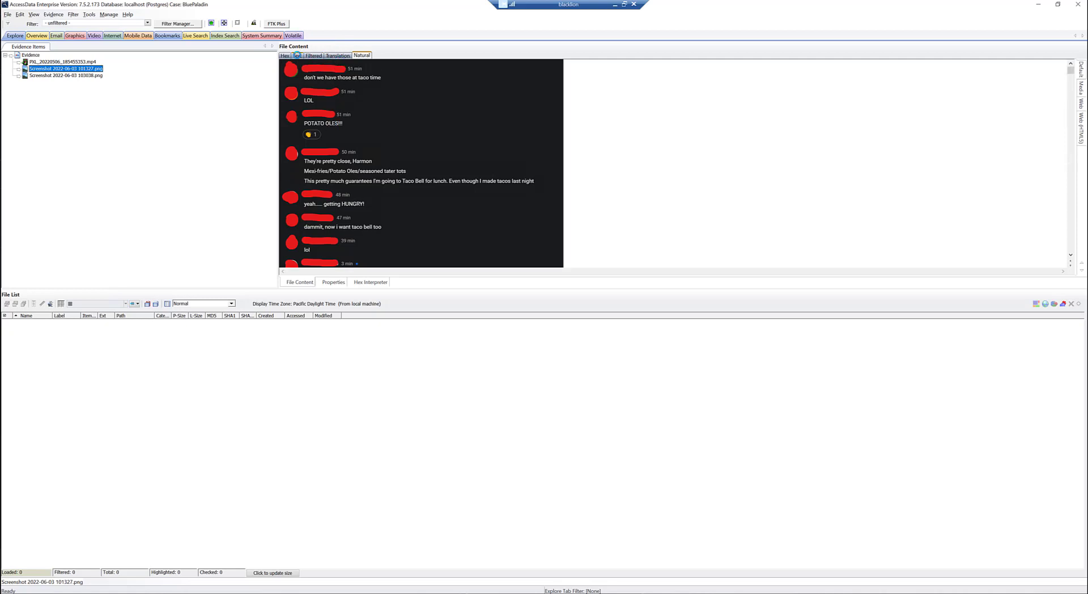
pyautogui.click(297, 55)
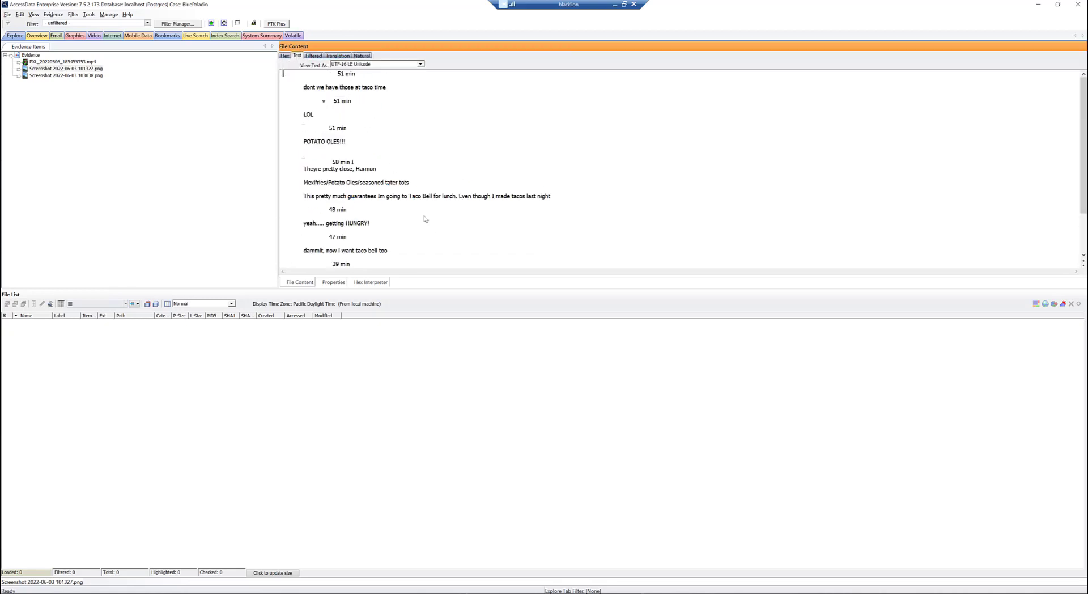
pyautogui.scroll(-1, 368, 178)
pyautogui.scroll(1, 364, 173)
pyautogui.click(360, 55)
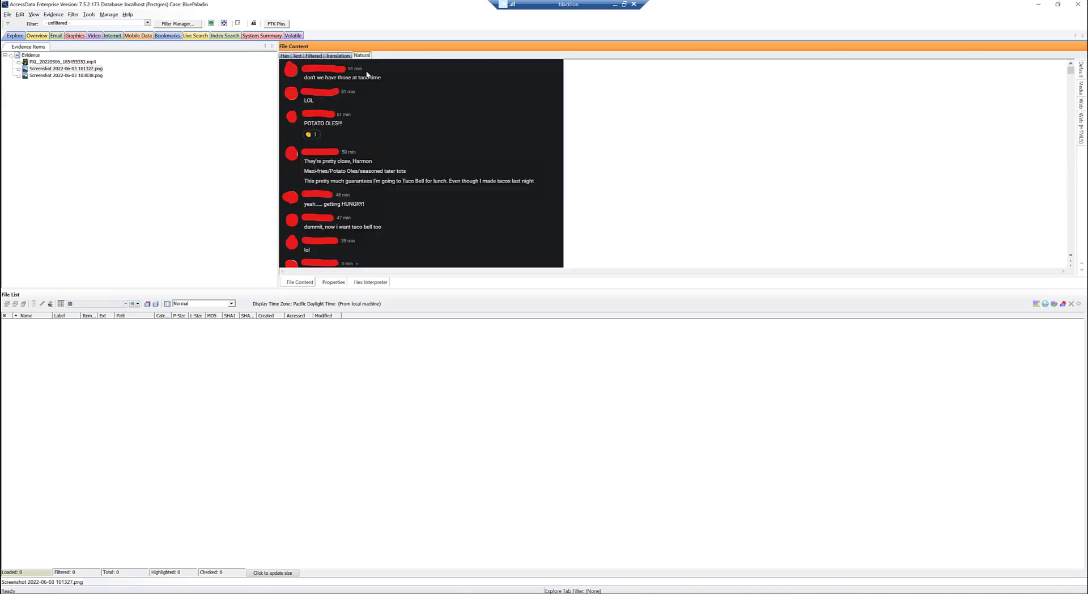
pyautogui.click(297, 55)
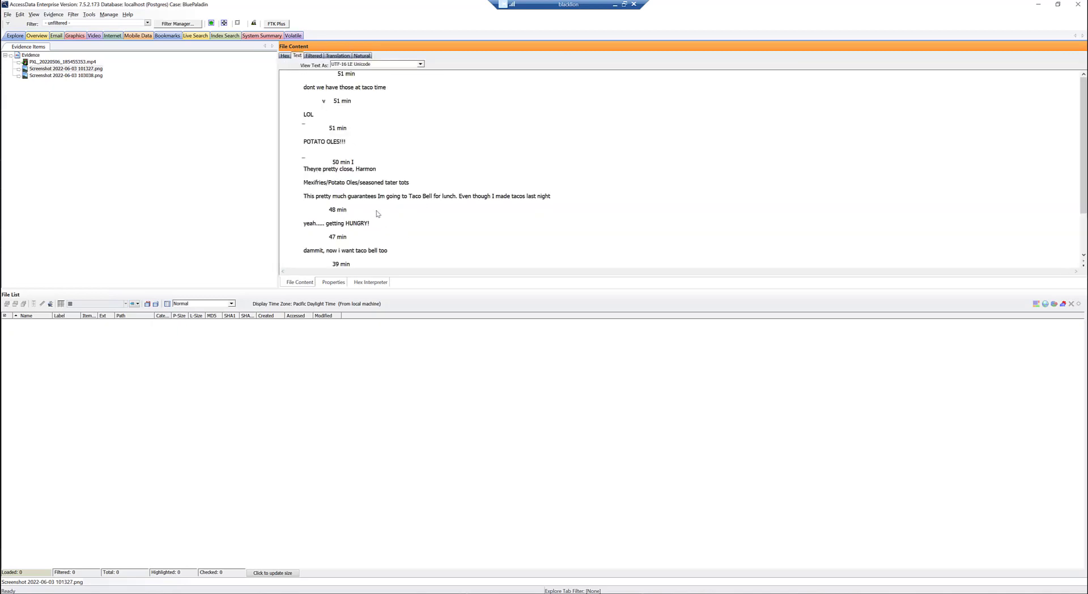
# Run an index search for the term "johns" across all files in the case.
pyautogui.click(236, 37)
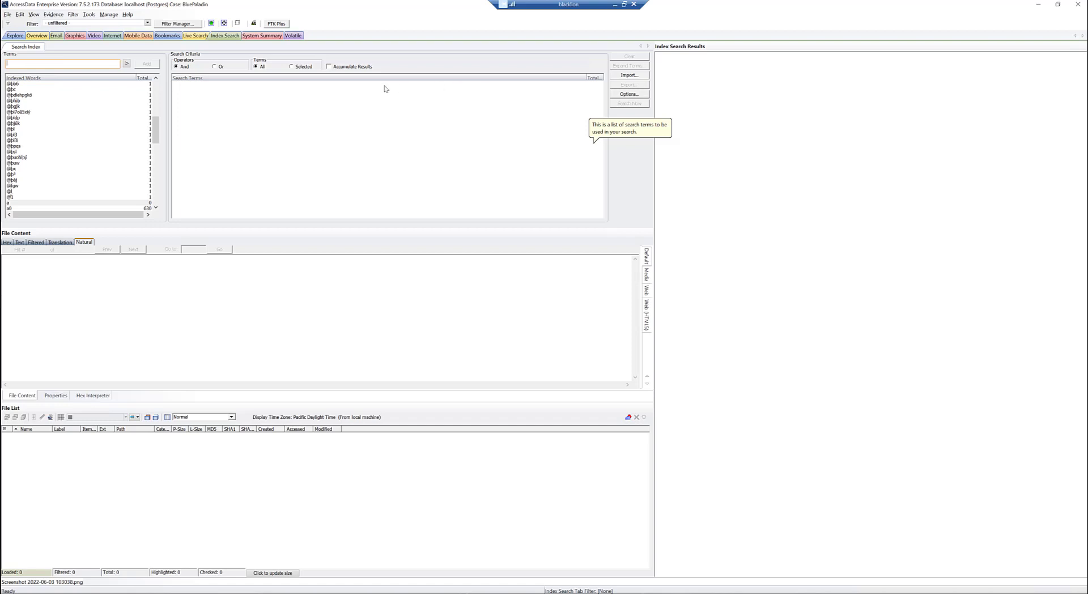
pyautogui.write('johns')
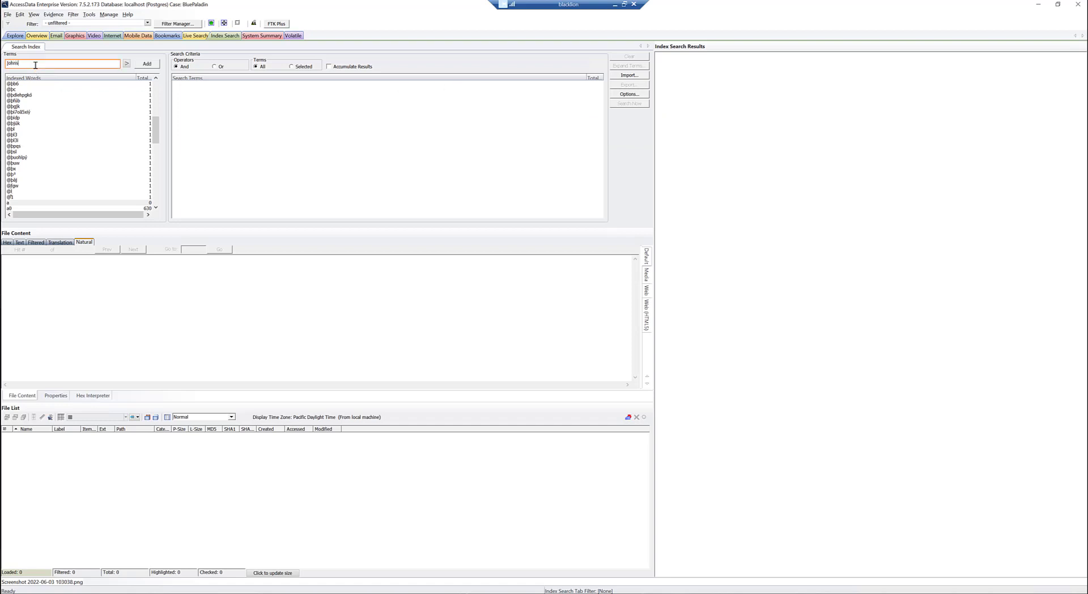
pyautogui.press('Return')
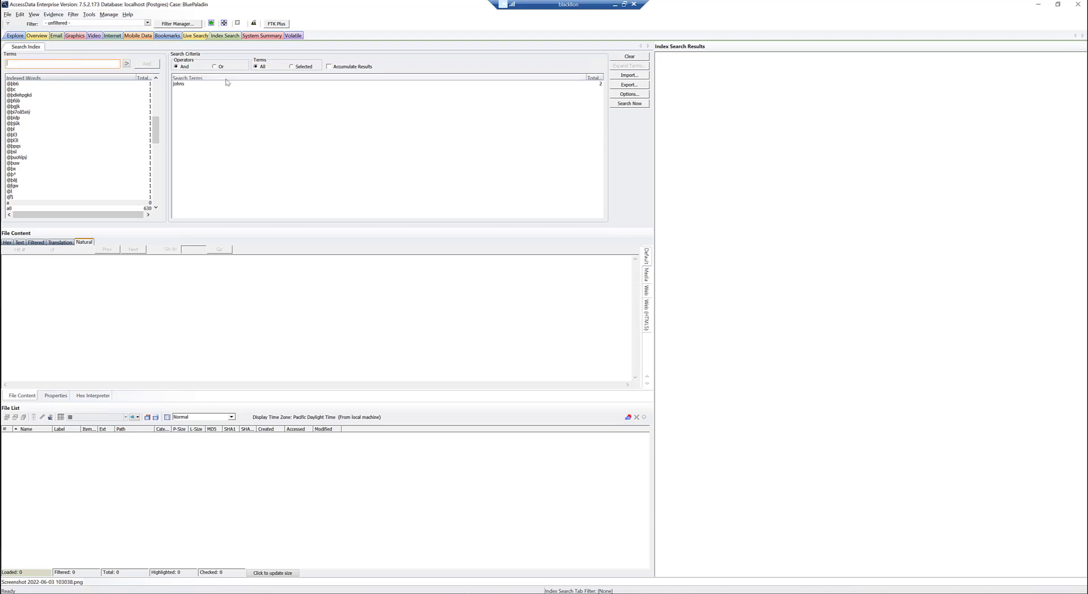
pyautogui.click(180, 84)
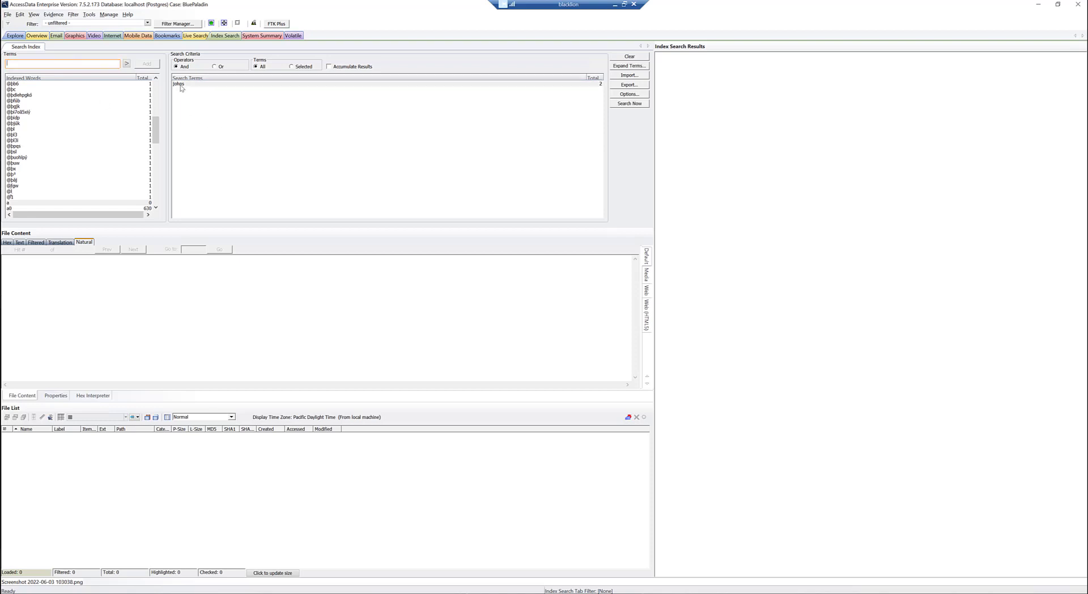
pyautogui.click(629, 105)
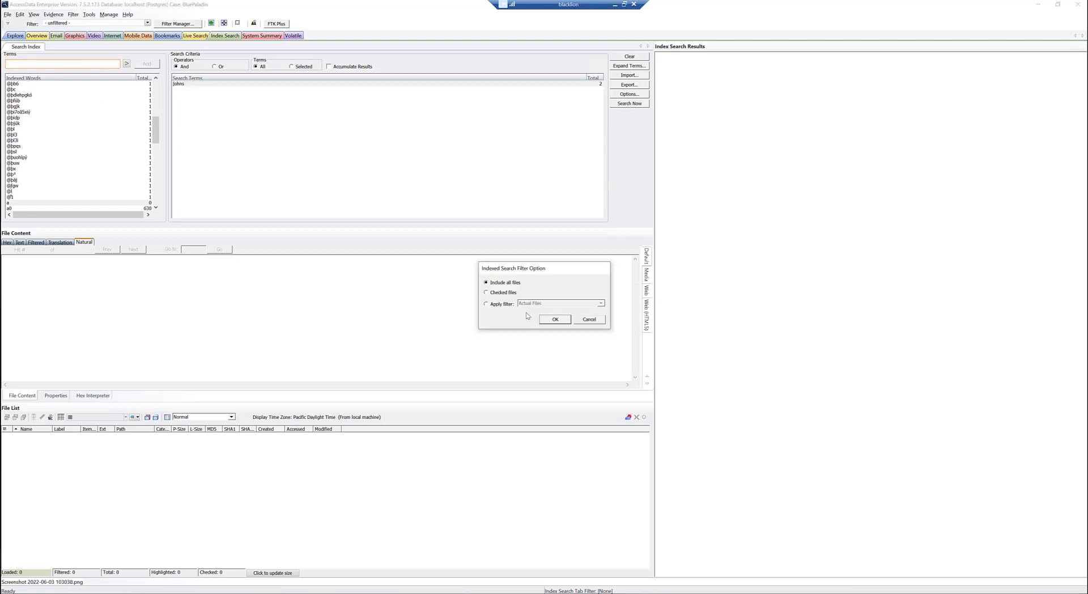
pyautogui.click(558, 316)
# Expand the index search results under Graphics down to the screenshot file and examine each hit in its filtered text.
pyautogui.click(659, 57)
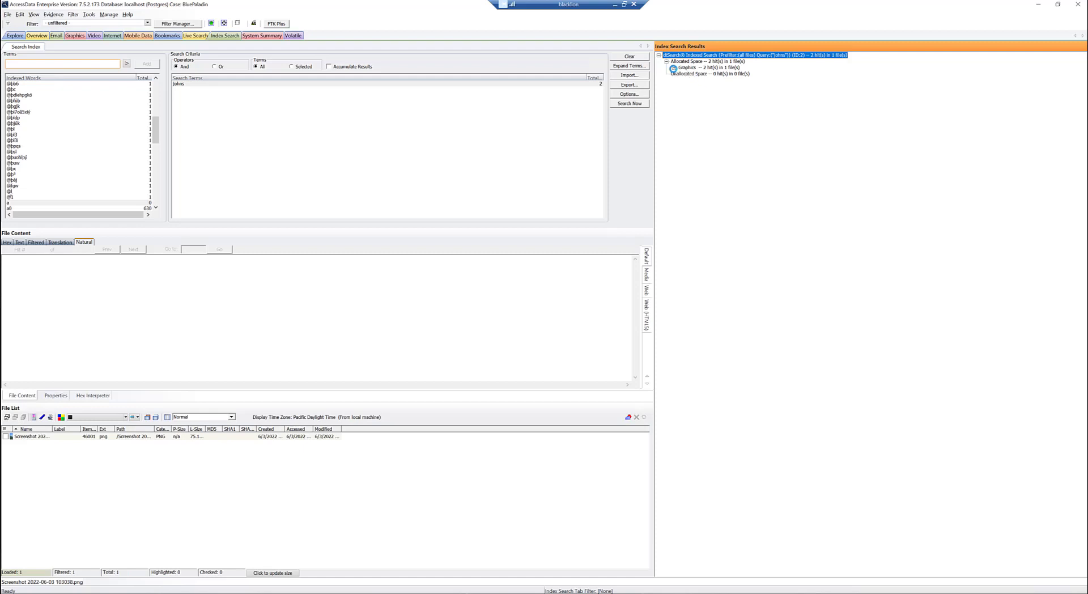
pyautogui.click(674, 68)
pyautogui.click(682, 74)
pyautogui.click(744, 80)
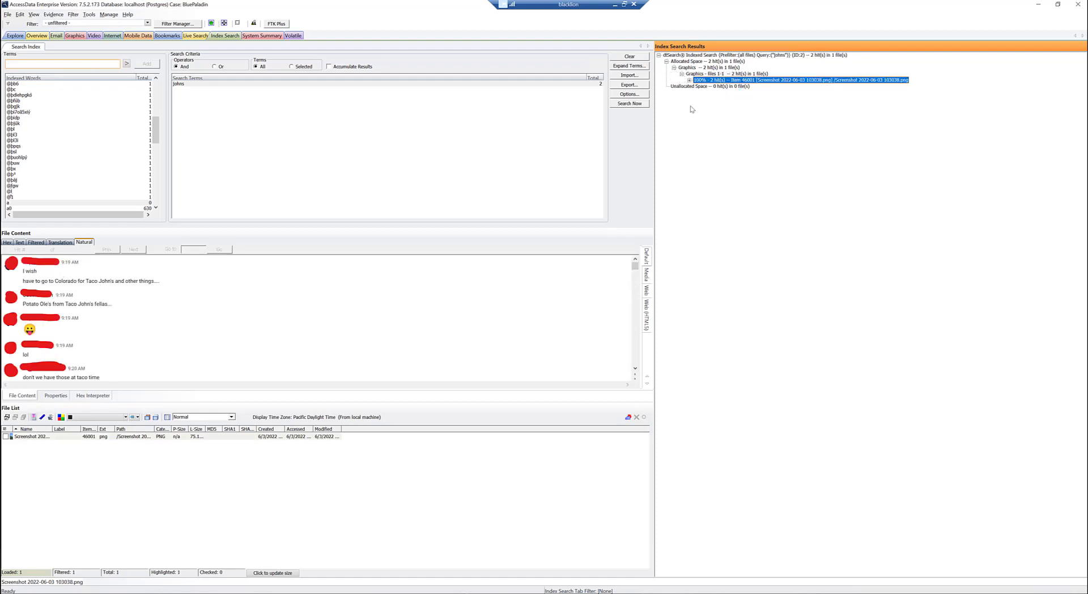
pyautogui.click(690, 80)
pyautogui.click(737, 87)
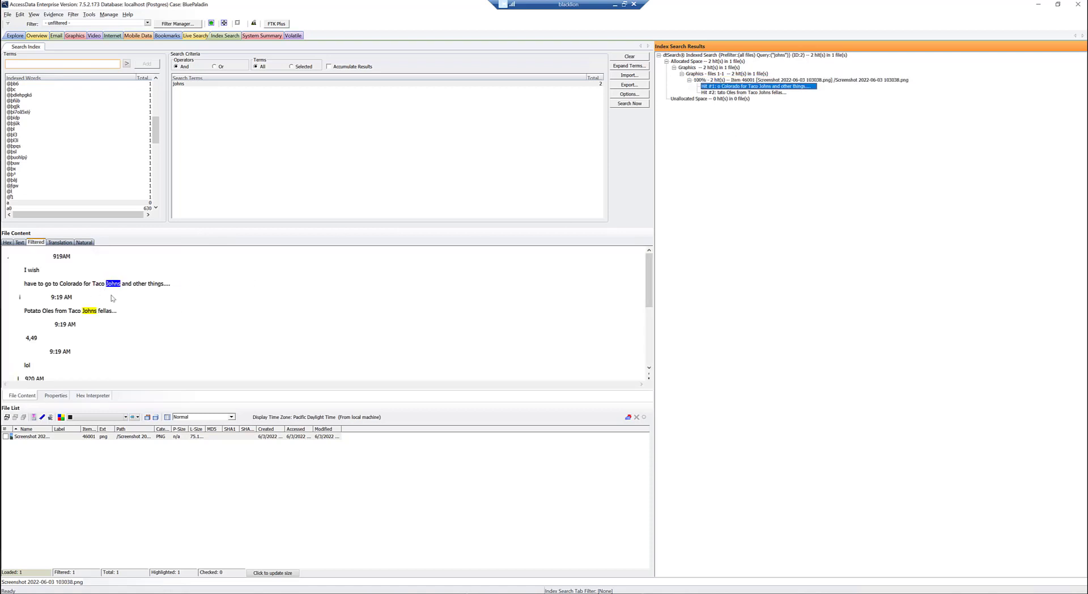
pyautogui.click(746, 93)
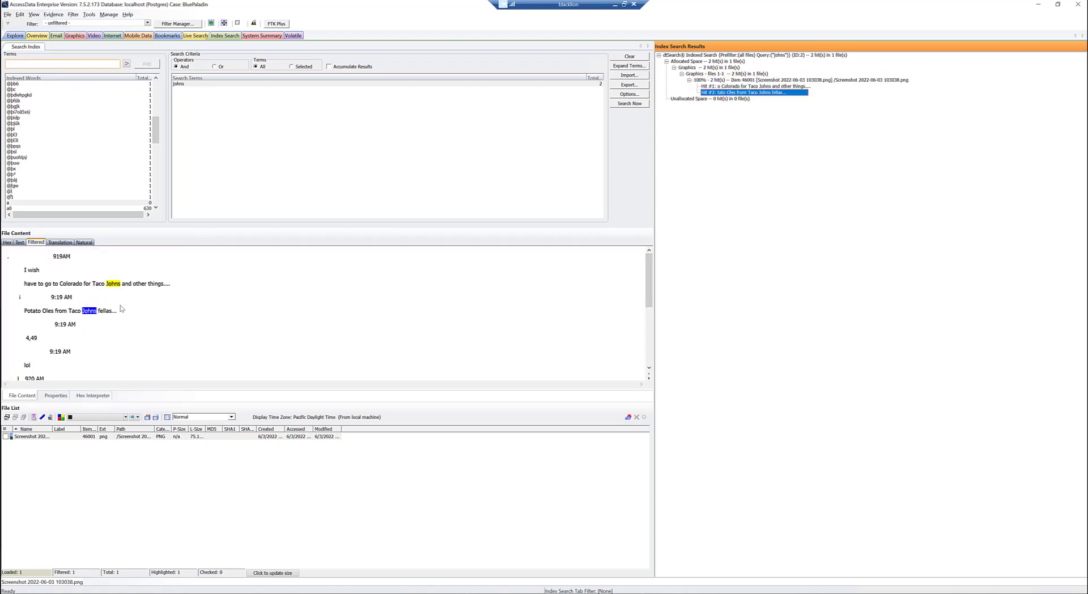